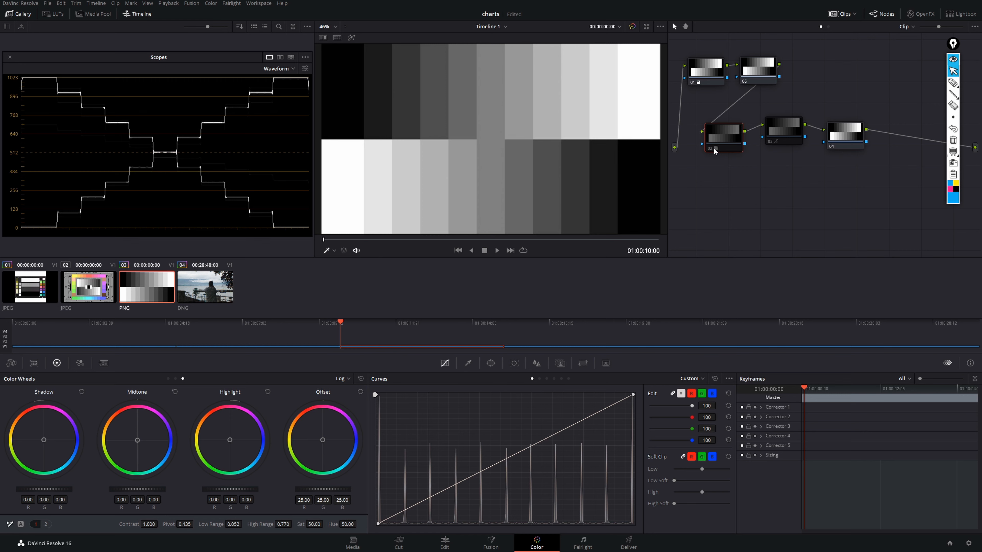
Enable node 02 to review its Arri Alexa LogC to Rec709 3D LUT, and disable the node again.
click(713, 150)
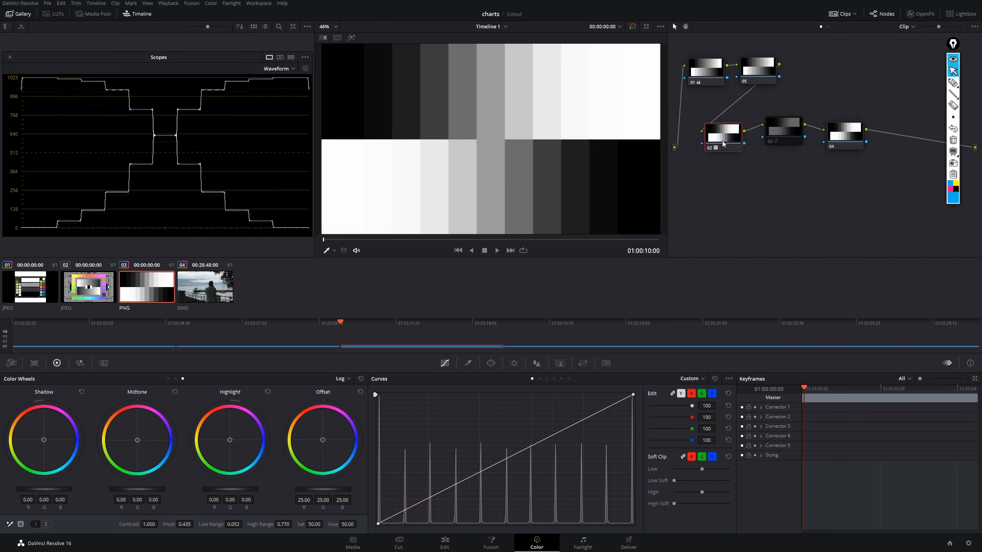
right_click(726, 138)
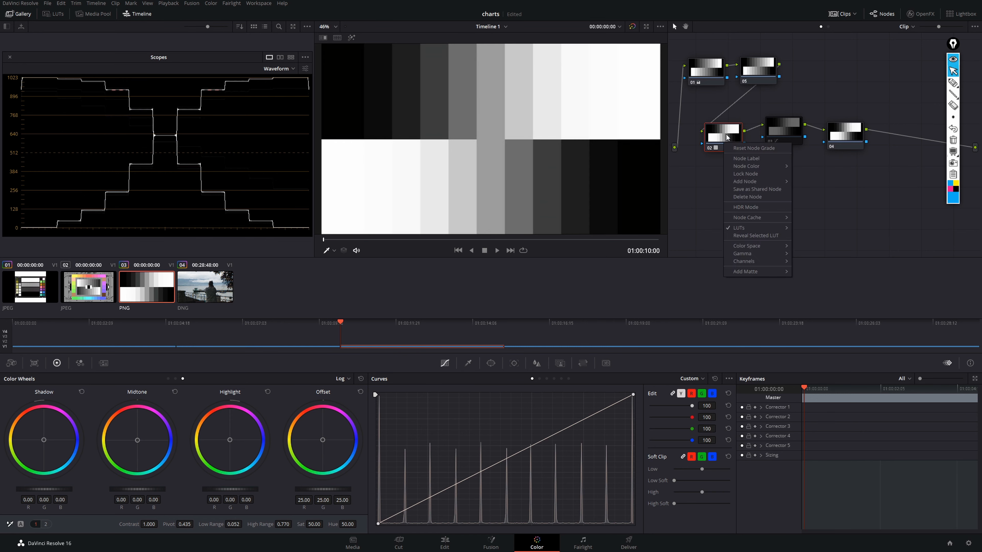
mouse_move(762, 226)
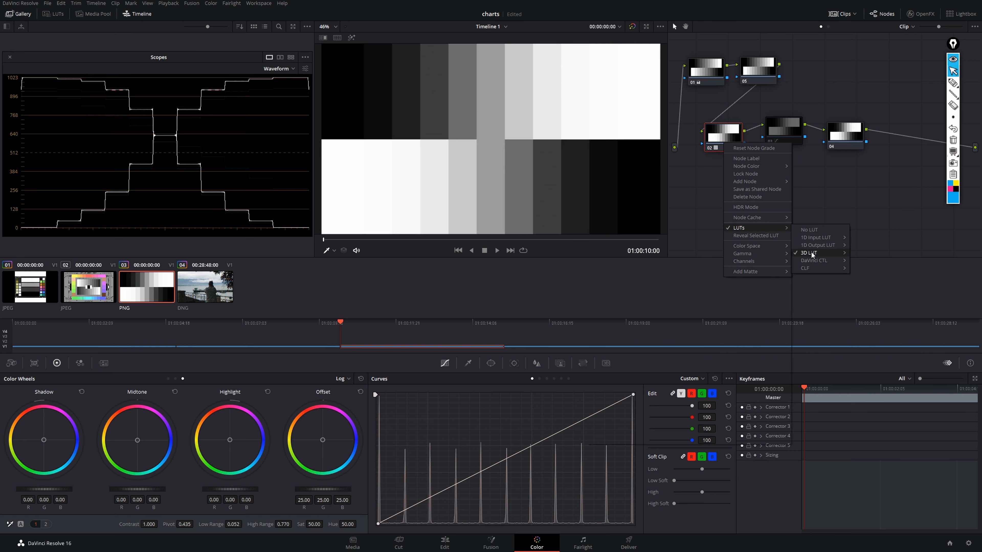
mouse_move(811, 253)
mouse_move(724, 300)
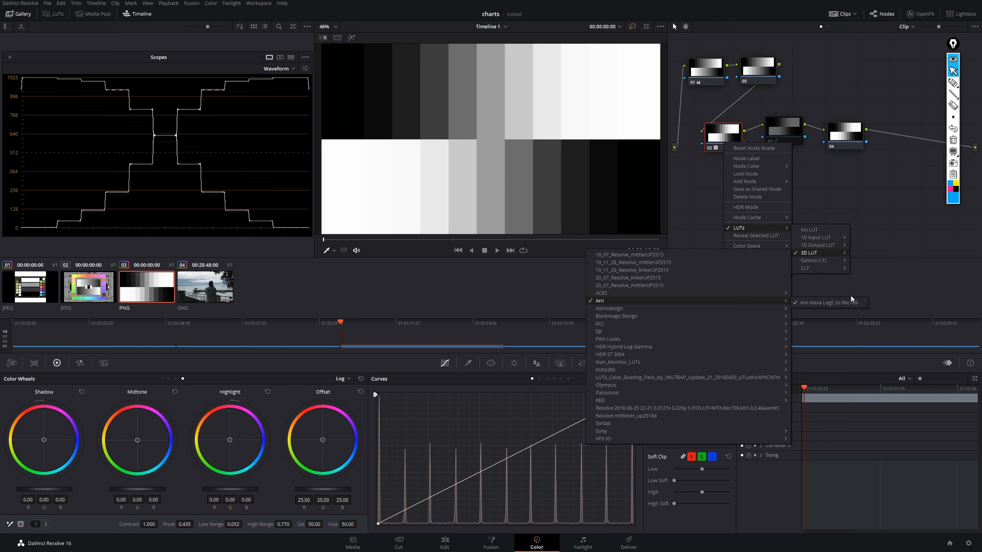
click(856, 300)
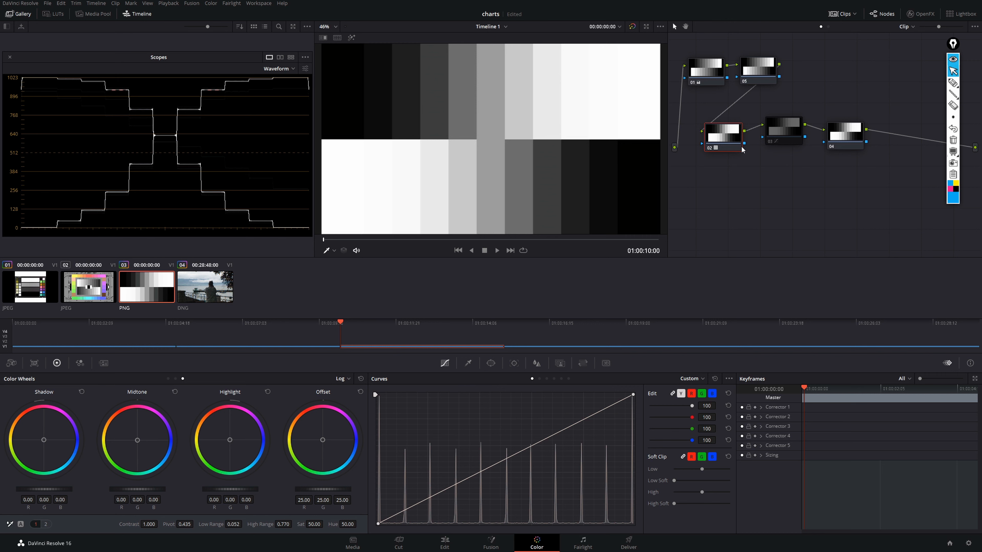
key(ctrl+d)
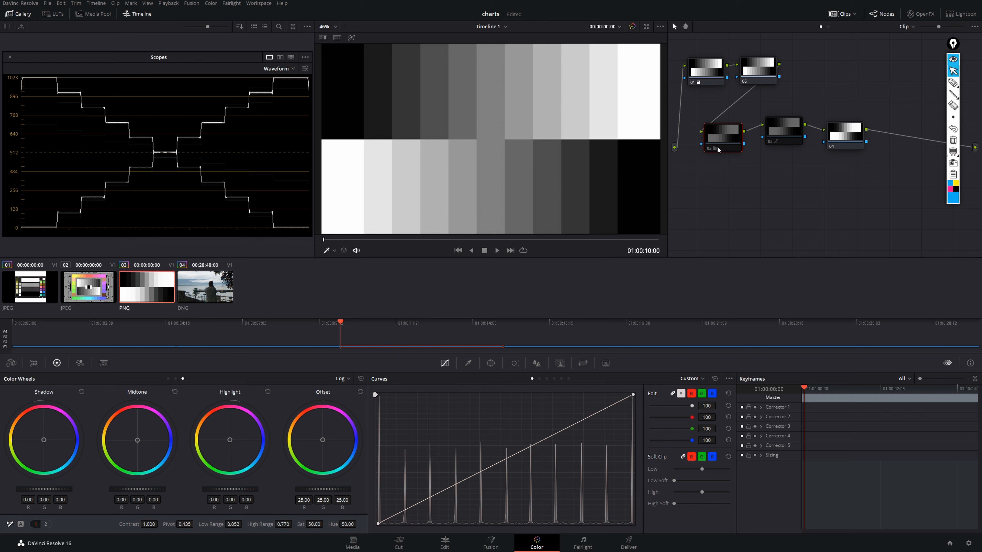
Select node 03 and enable its S-shaped custom curve to examine the effect on the grayscale chart.
click(786, 134)
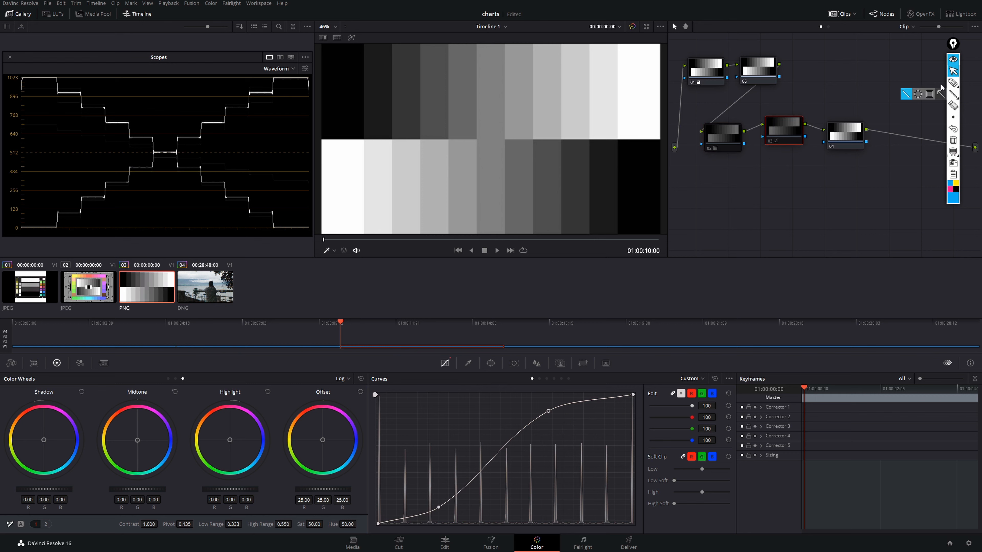
click(953, 83)
click(950, 84)
click(953, 71)
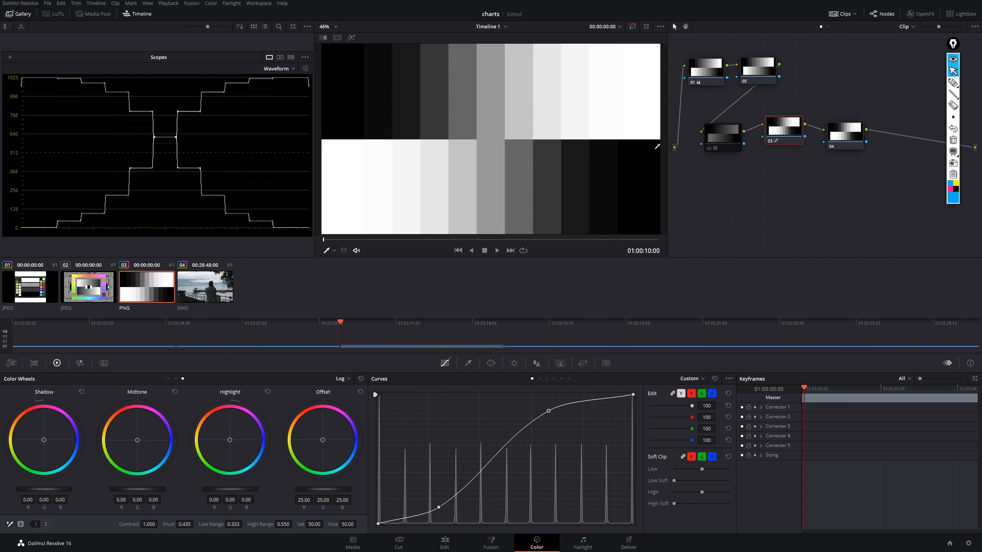
Open the DNG clip with node 02 selected, and circle the clip's thumbnail with the annotation pen.
click(213, 285)
click(709, 147)
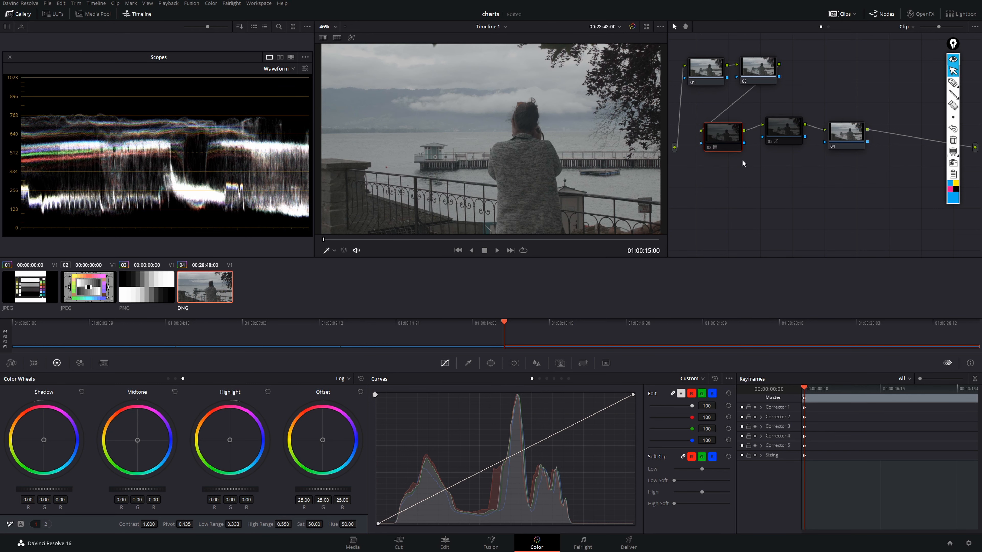
click(952, 84)
mouse_move(219, 269)
mouse_down()
mouse_move(217, 319)
mouse_move(223, 271)
mouse_up()
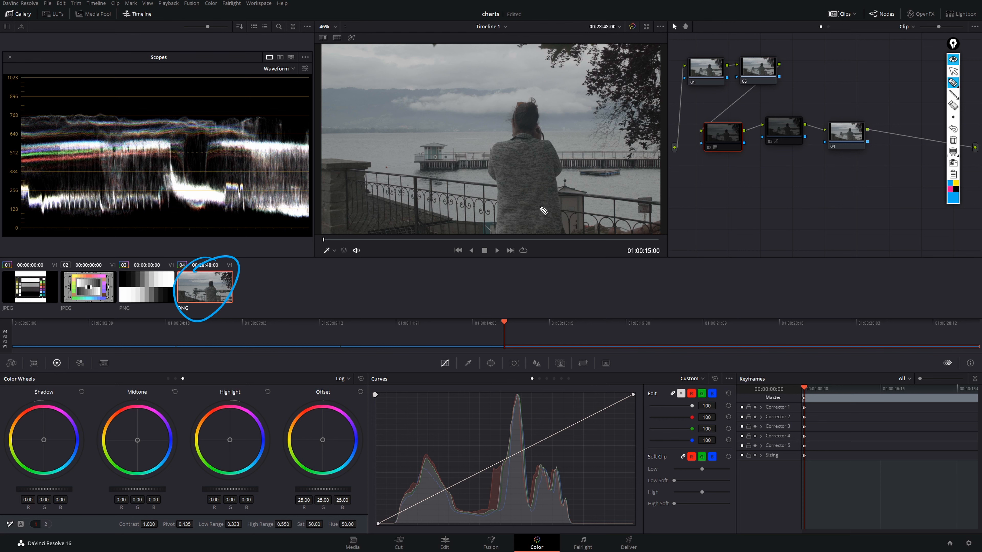
drag(975, 68, 960, 66)
click(953, 71)
Try Rec.709 as the DNG clip's Camera Raw color space, and restore Blackmagic Design.
click(8, 365)
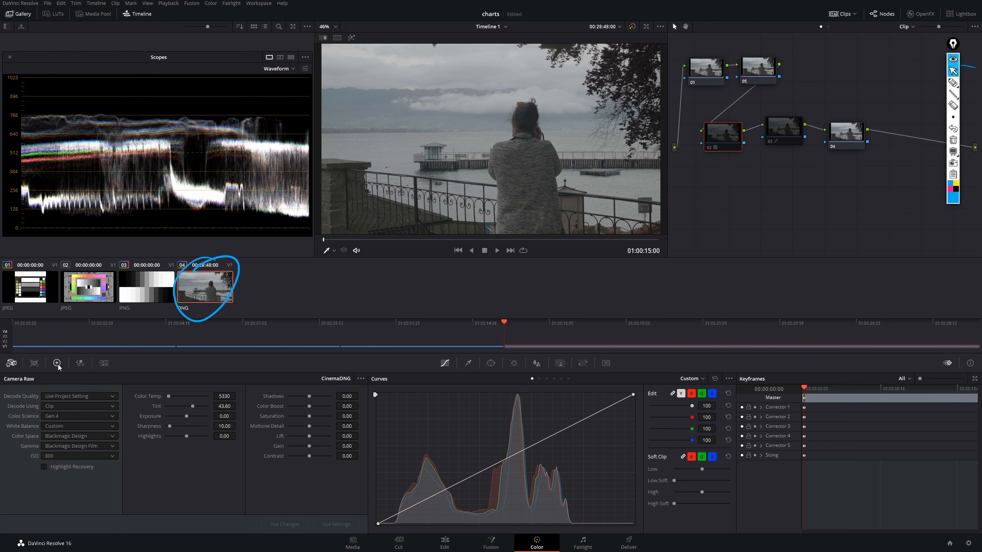
click(111, 438)
click(98, 445)
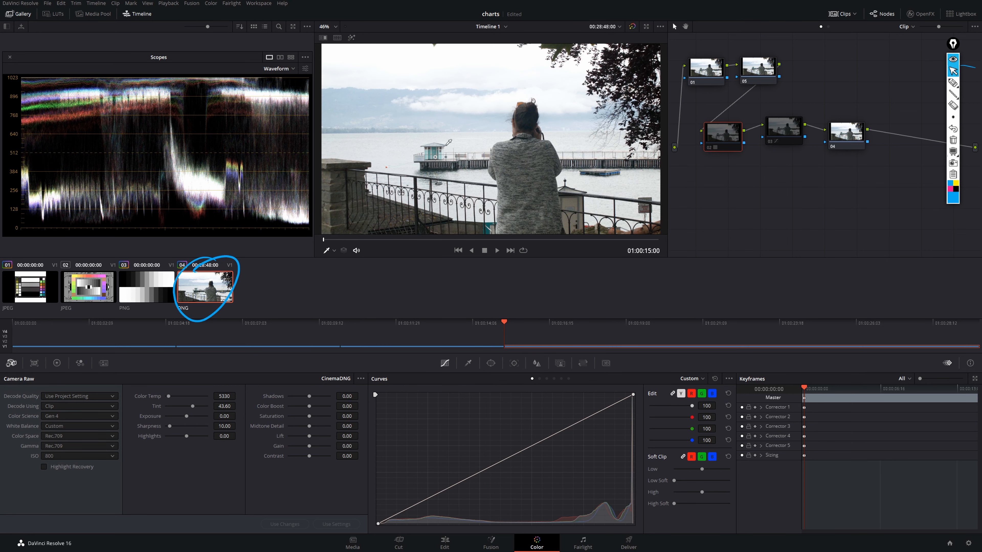
click(103, 436)
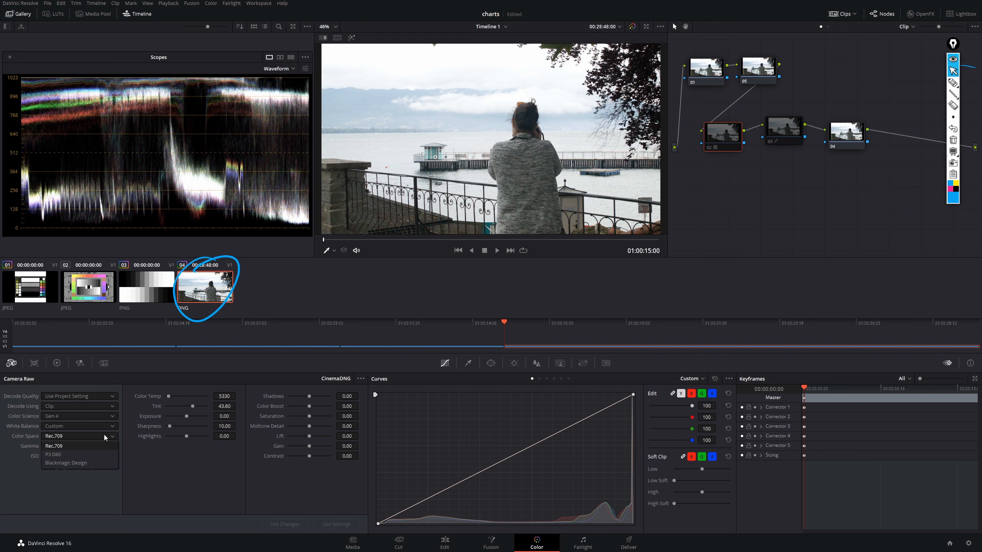
click(77, 463)
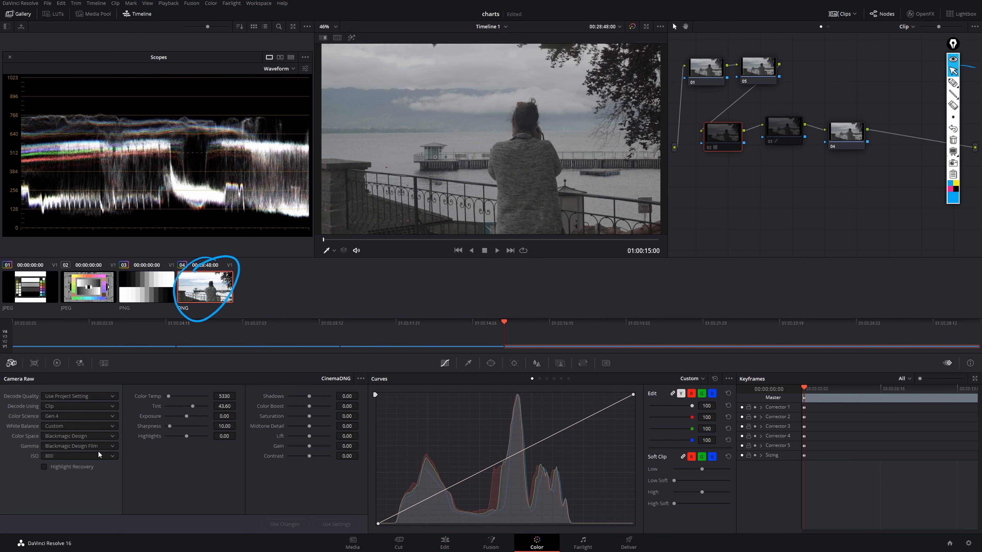
Enable the LUT on node 02 for the DNG clip, and return to the color wheels.
click(710, 148)
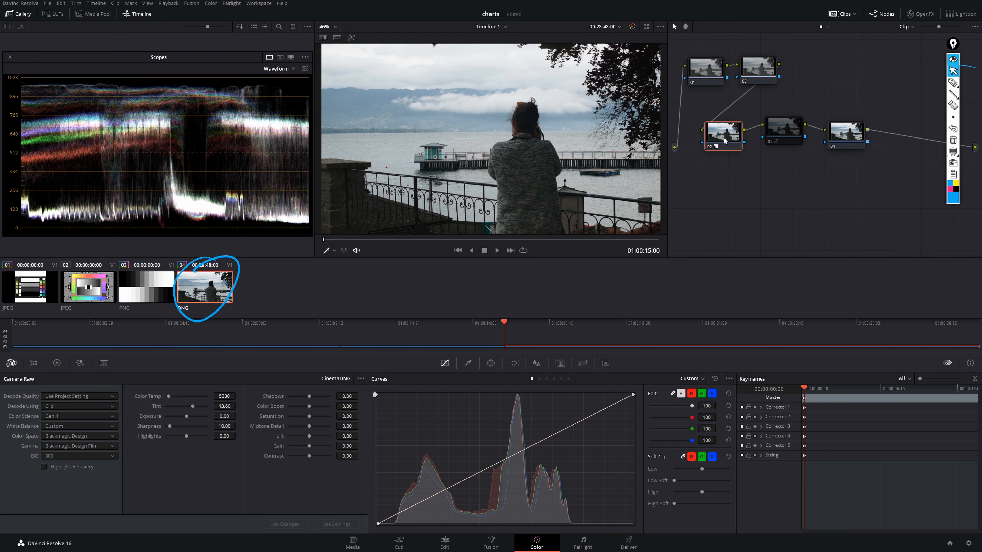
key(alt+shift+w)
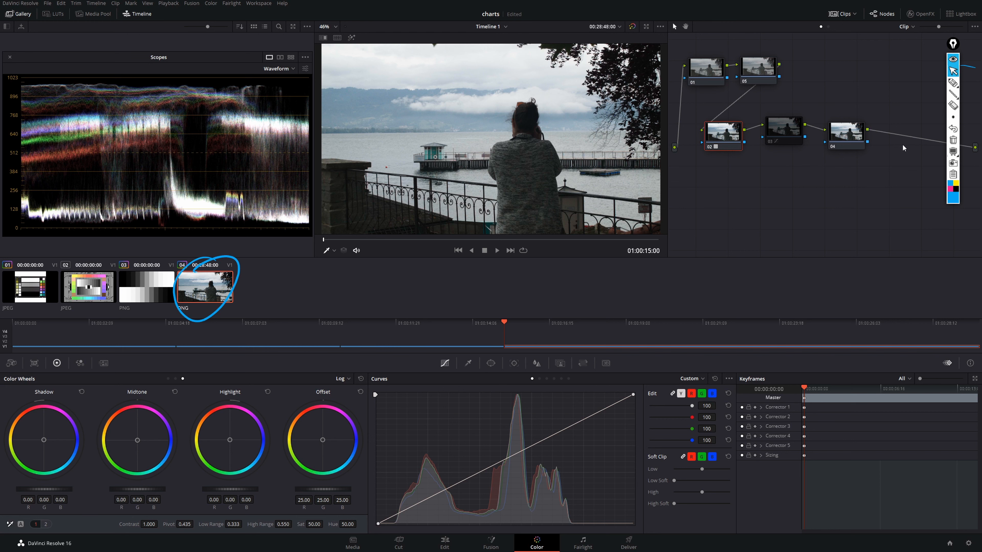
drag(736, 149, 738, 146)
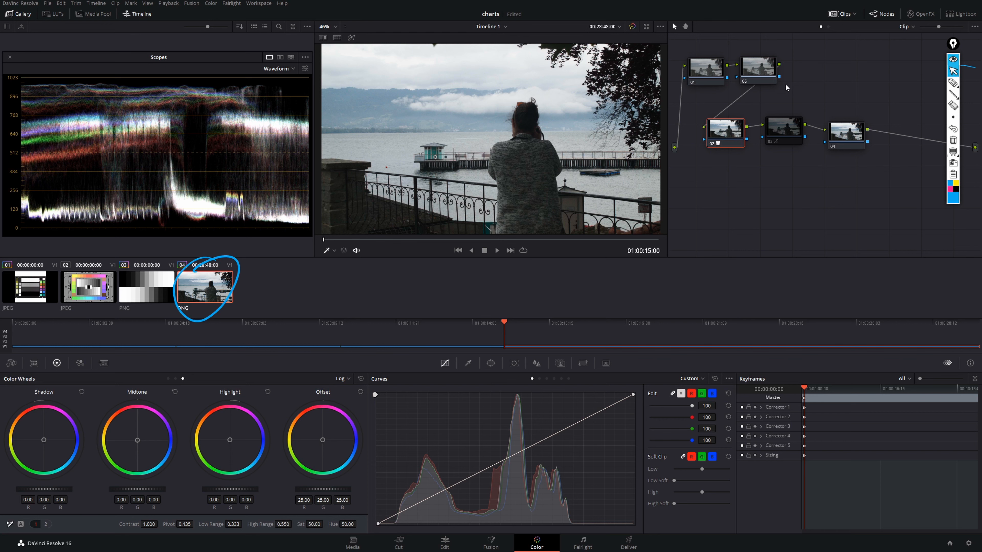
drag(755, 58, 795, 93)
click(731, 138)
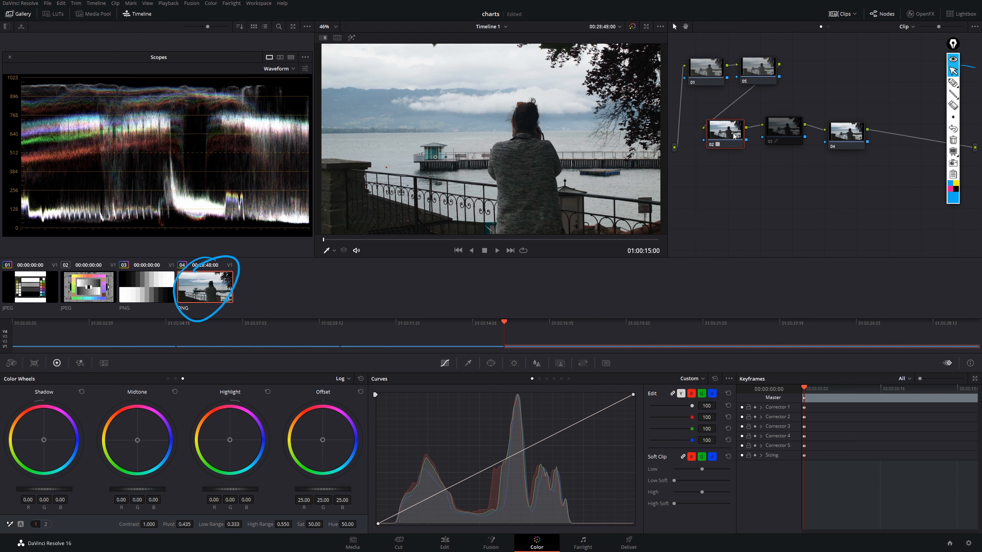
drag(769, 91, 869, 186)
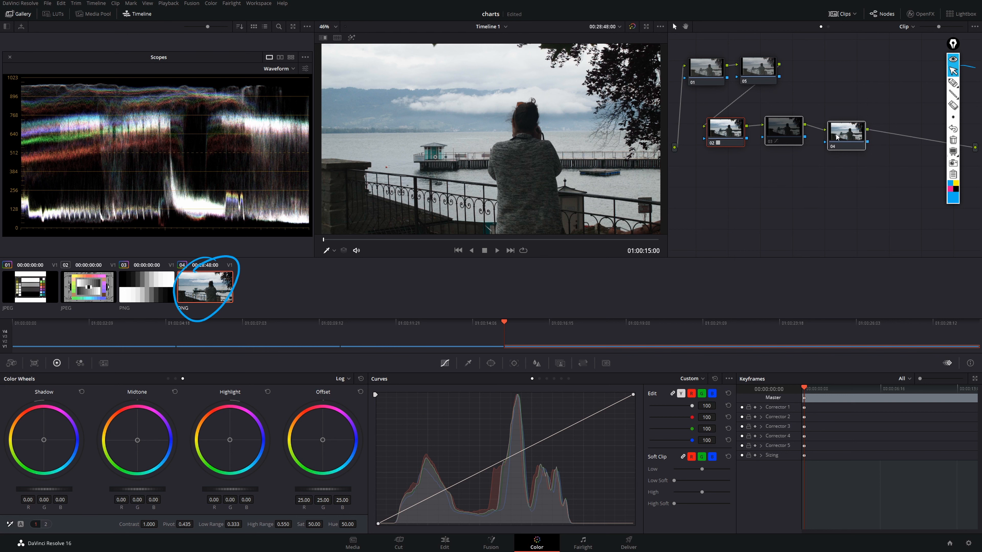
drag(686, 42, 782, 87)
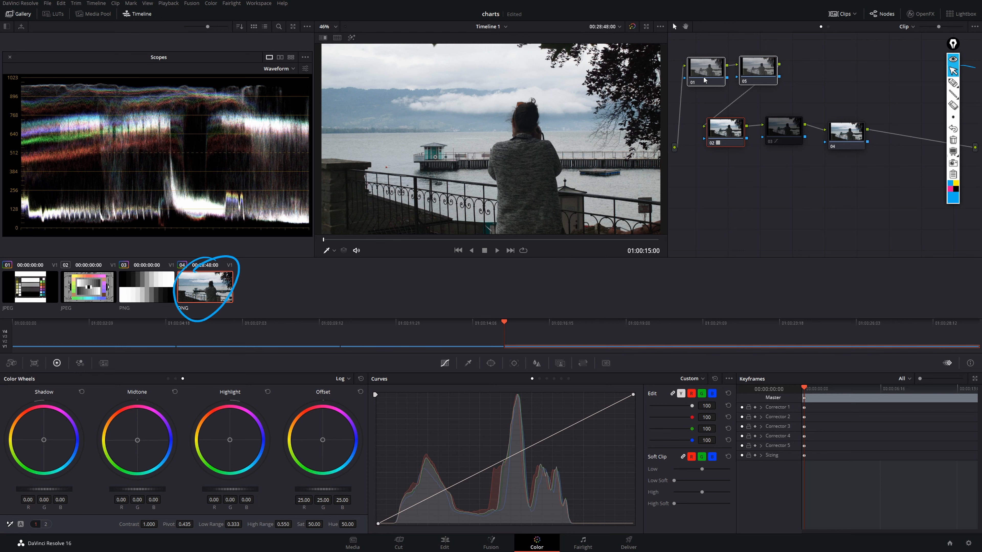
drag(775, 96, 839, 162)
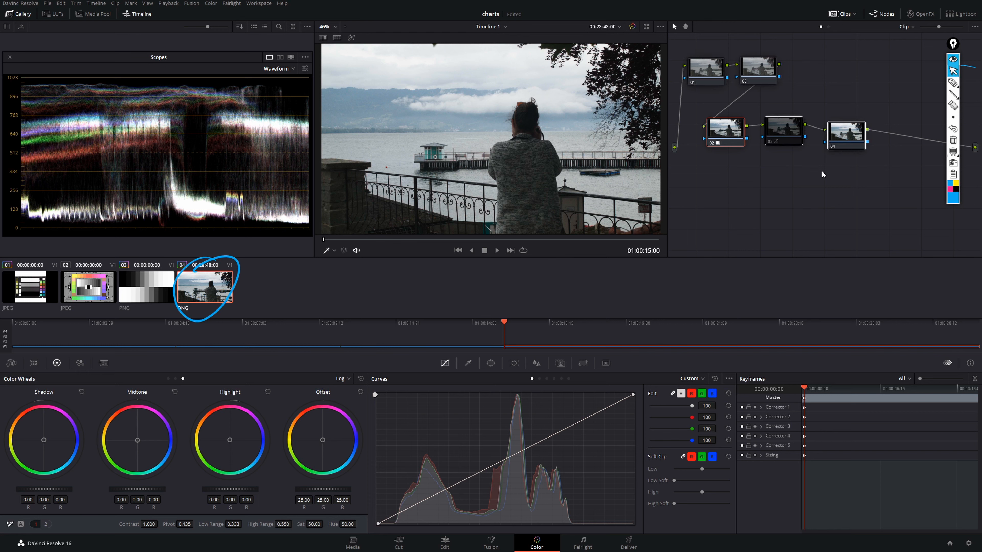
Tint the shadows on node 05, ahead of the LUT node, with the Log wheels at R -0.06, G 0.08, B 0.03.
drag(753, 64, 750, 67)
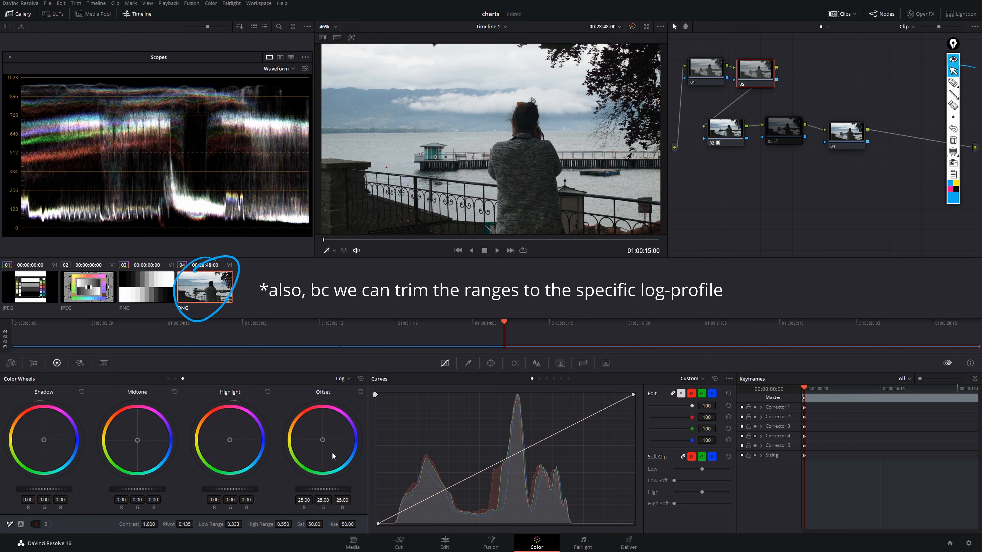
click(783, 130)
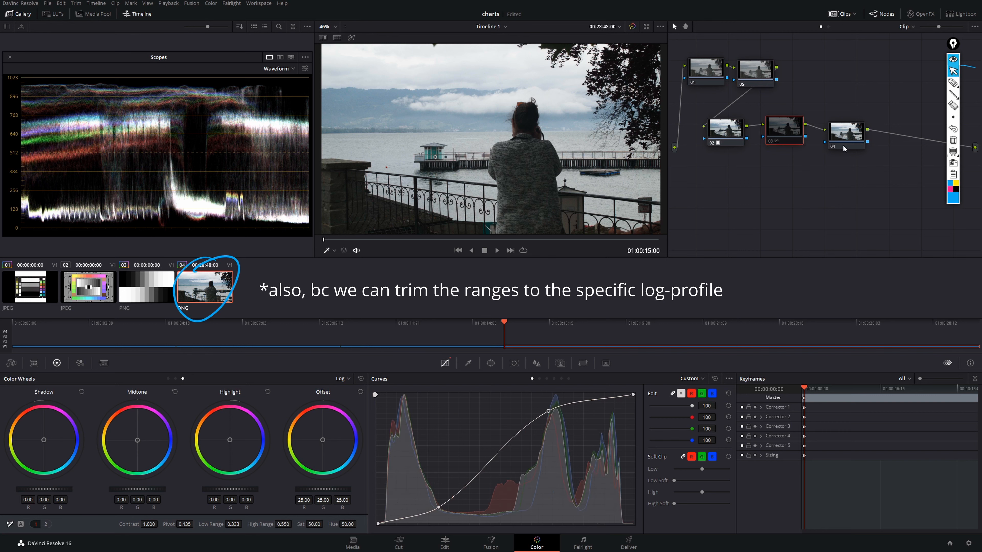
click(849, 141)
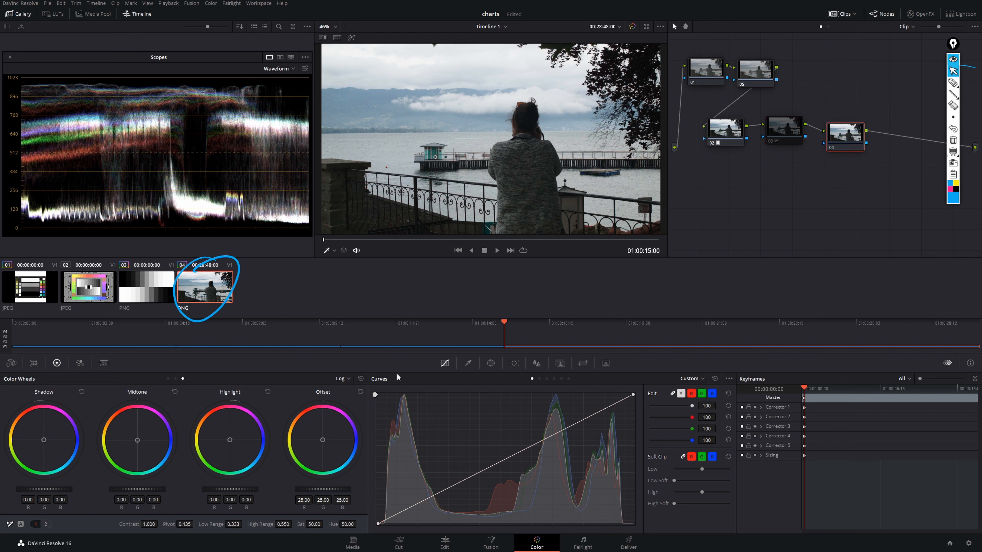
click(732, 125)
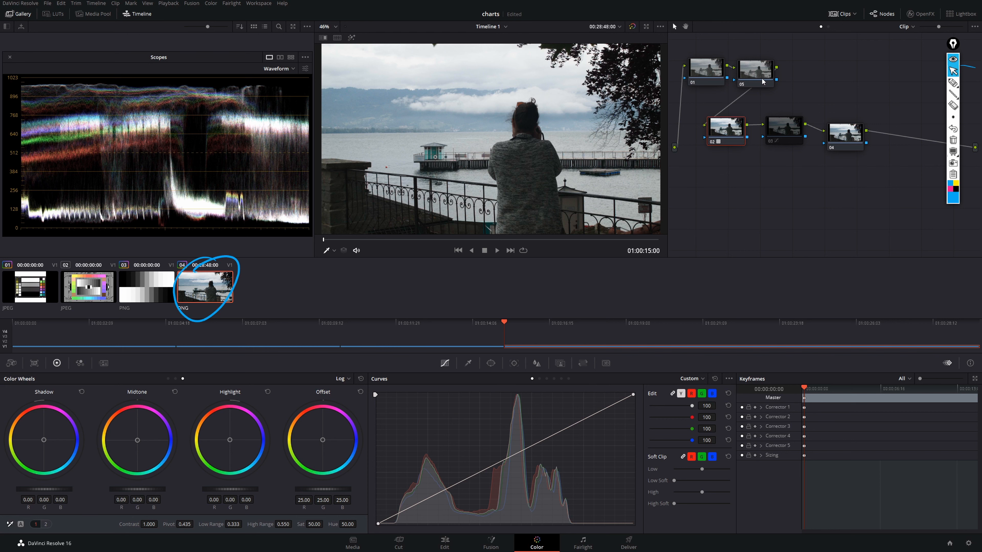
click(755, 73)
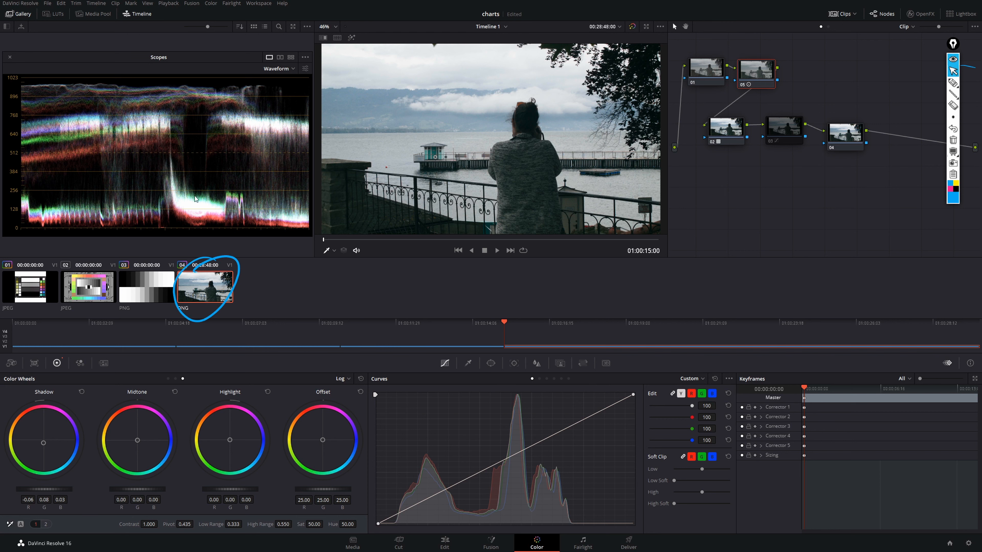
Circle the shadow area on the waveform, hatch the dark areas in the viewer with the annotation pen, and clear all drawings.
click(952, 82)
mouse_move(237, 179)
mouse_down()
mouse_move(236, 207)
mouse_move(225, 188)
mouse_up()
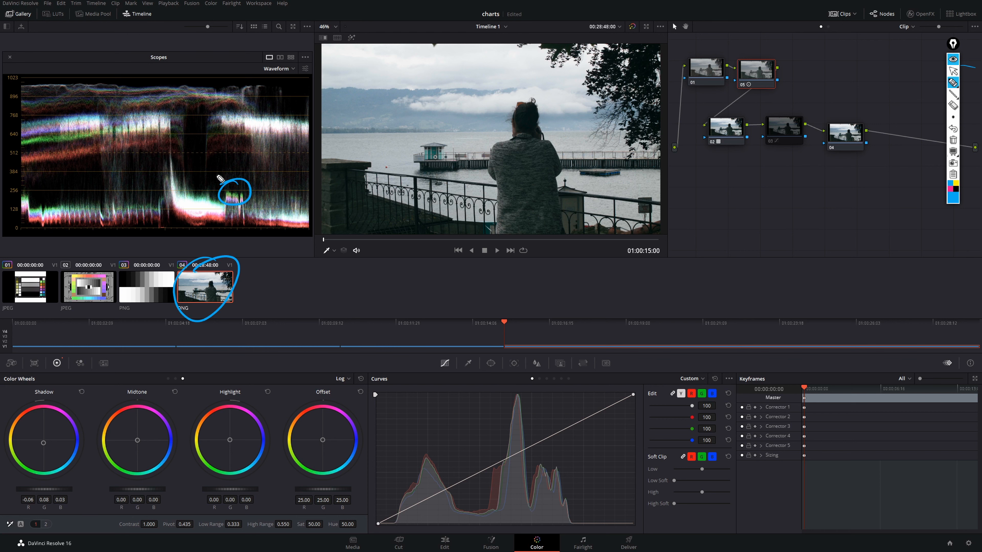
mouse_move(341, 164)
mouse_down()
mouse_move(323, 189)
mouse_move(395, 216)
mouse_move(520, 189)
mouse_move(540, 170)
mouse_move(520, 163)
mouse_move(555, 169)
mouse_move(562, 228)
mouse_move(602, 223)
mouse_up()
drag(598, 231, 612, 223)
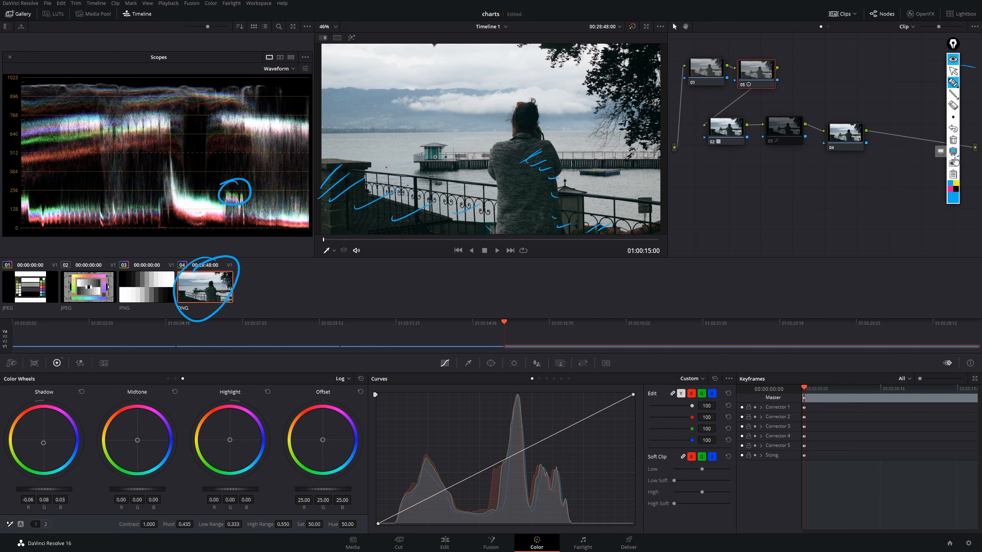
click(953, 140)
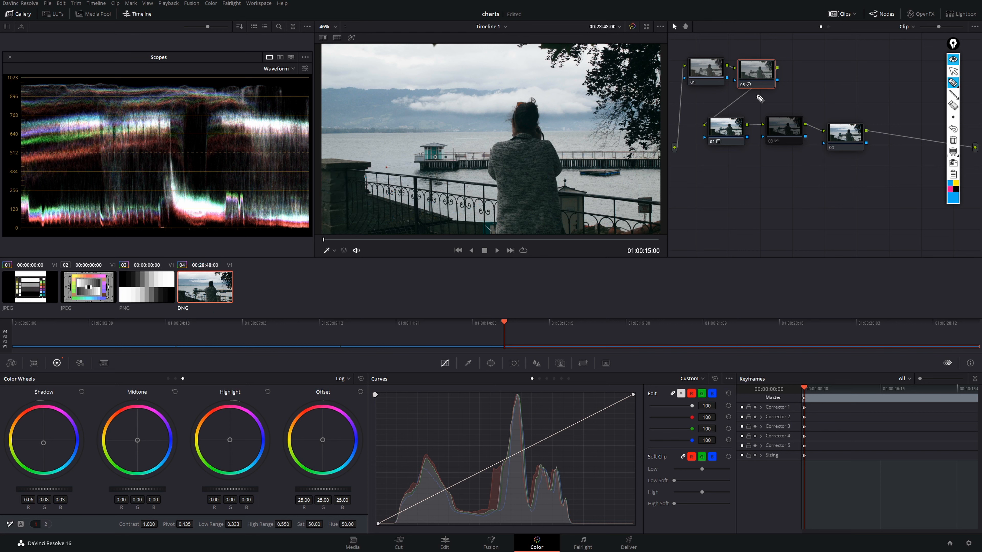
click(952, 73)
With node 05 disabled, tint the lift on node 04 using the Primaries Wheels at R -0.01, G 0.01, B 0.01.
click(844, 145)
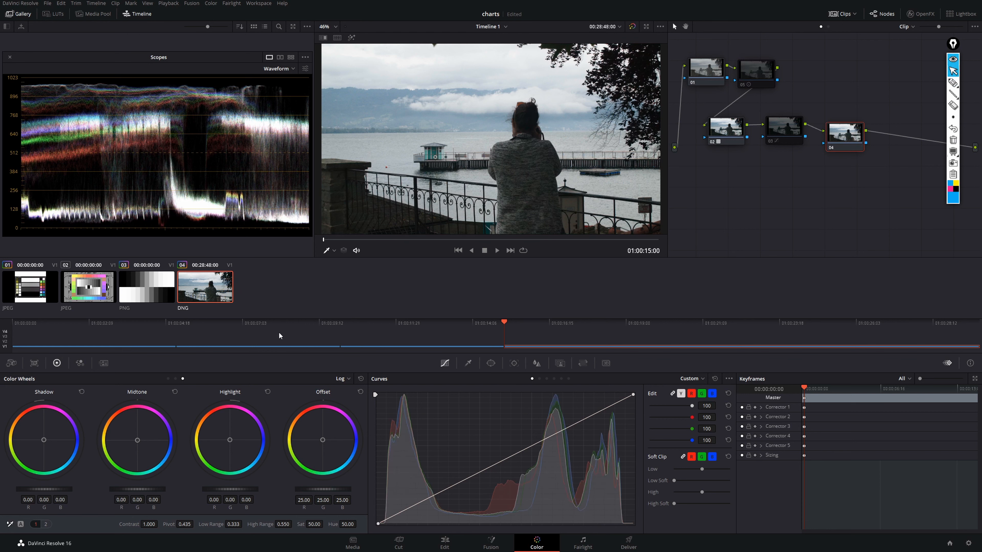
click(340, 378)
click(365, 381)
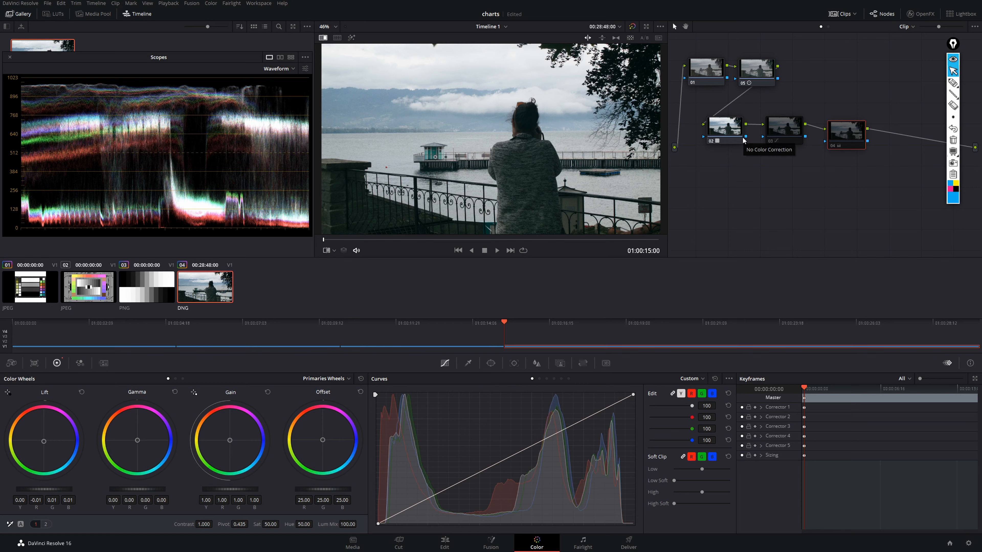
Toggle the wipe comparison against the gallery still, and switch node 04's color wheels to Log mode.
key(ctrl+w)
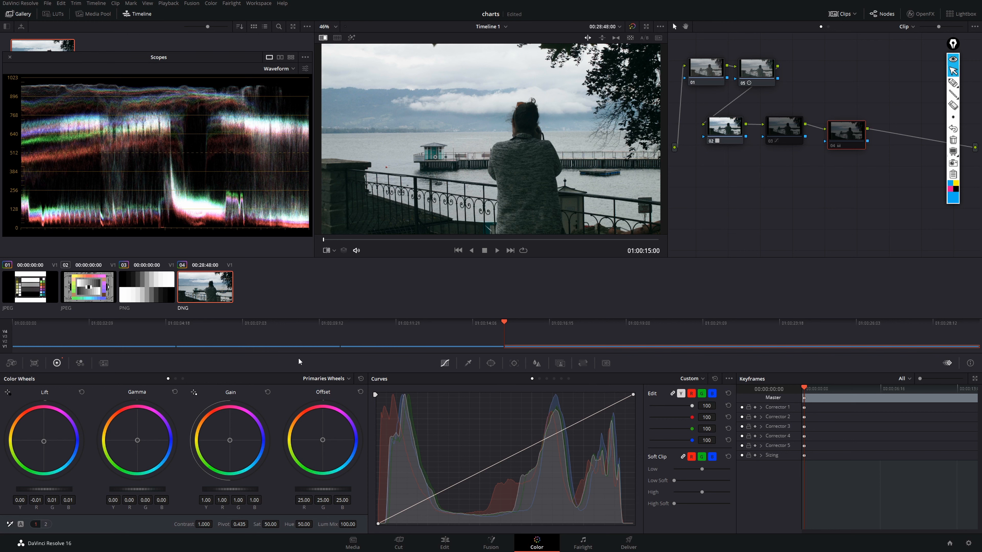
click(327, 378)
click(328, 405)
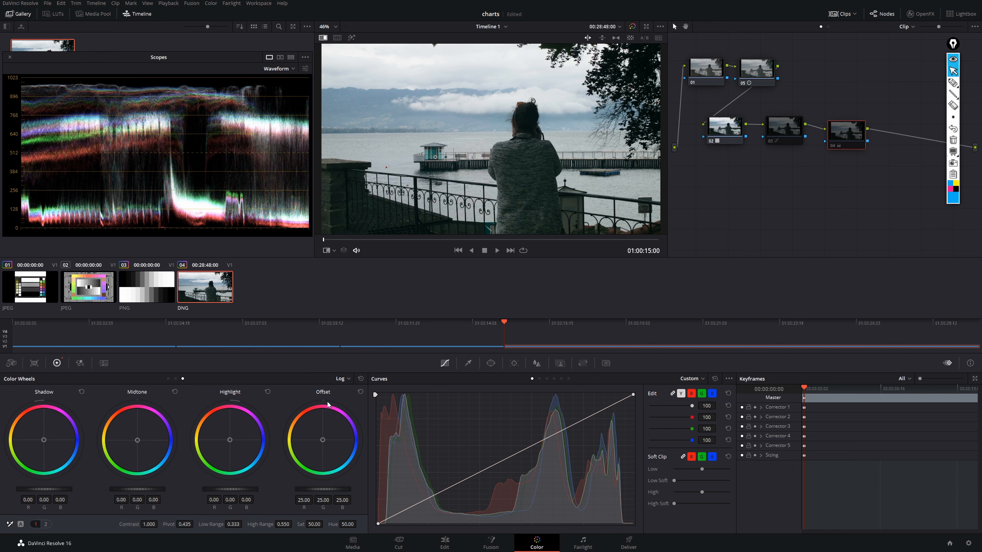